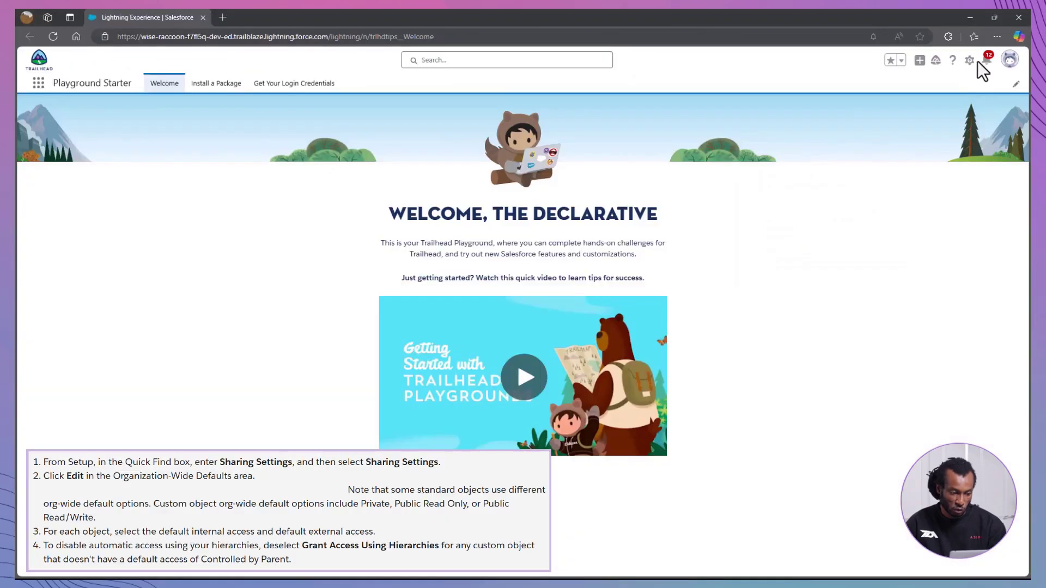
Open Sharing Settings in a new Setup tab, edit Organization-Wide Defaults, and view Lead's external access choices
click(975, 70)
click(930, 146)
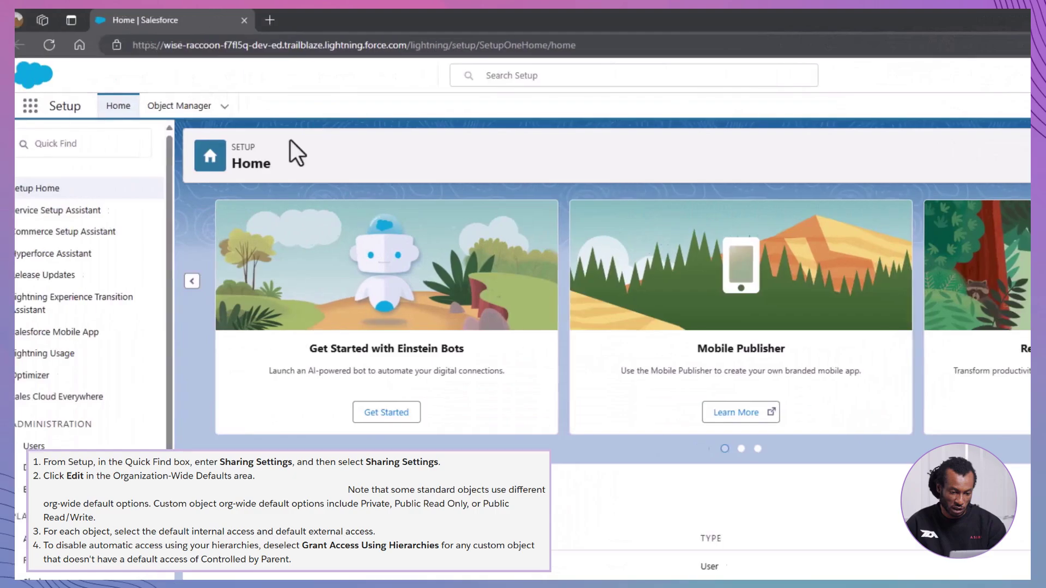
click(135, 143)
text(shari)
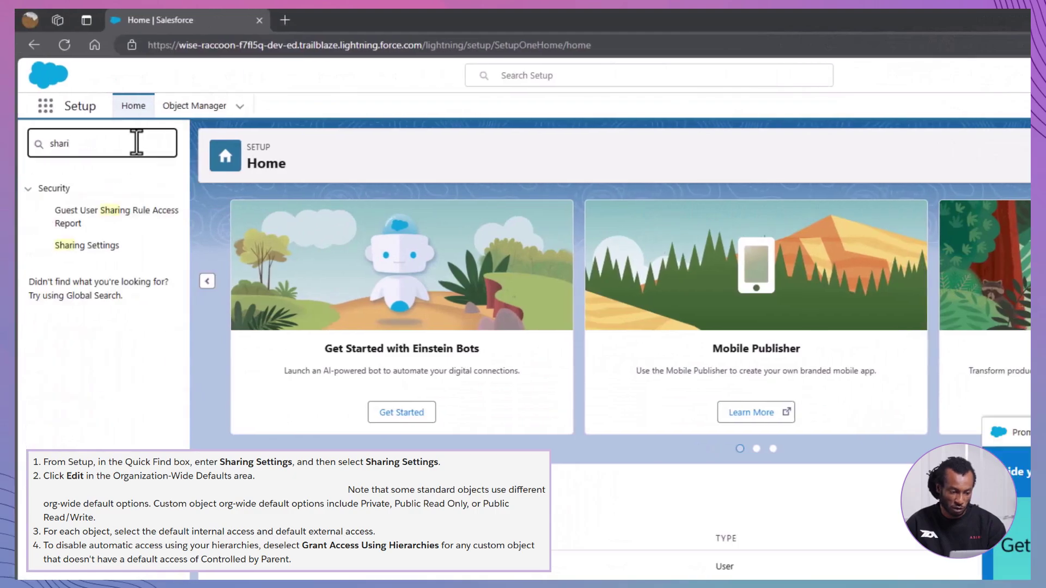
click(87, 245)
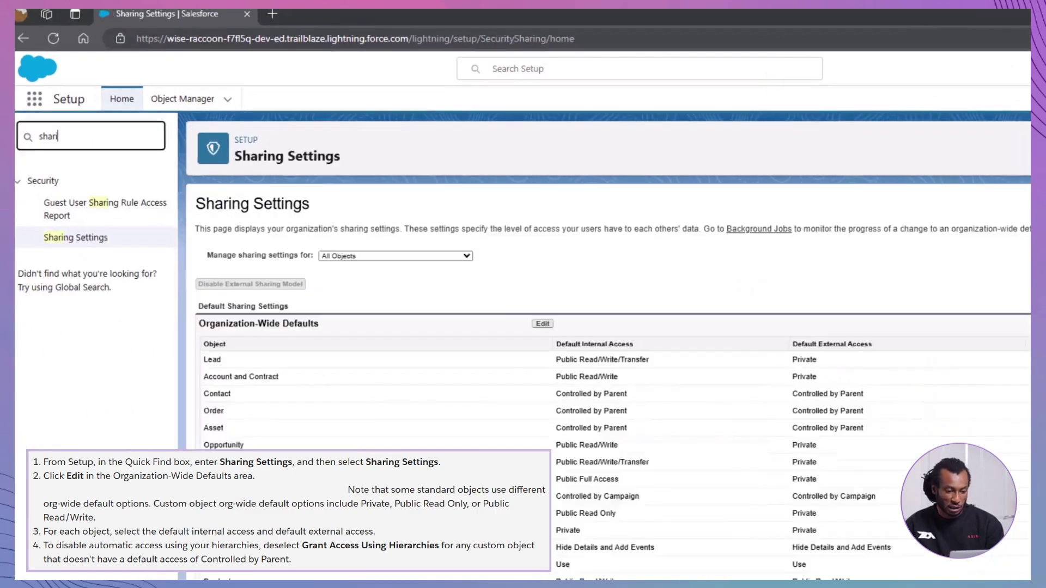
click(339, 205)
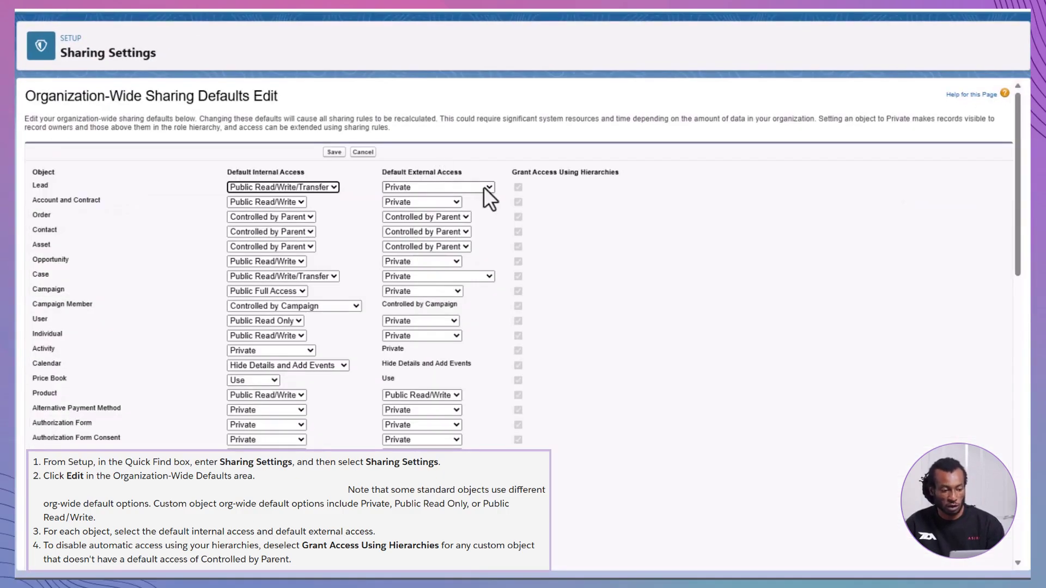
click(489, 187)
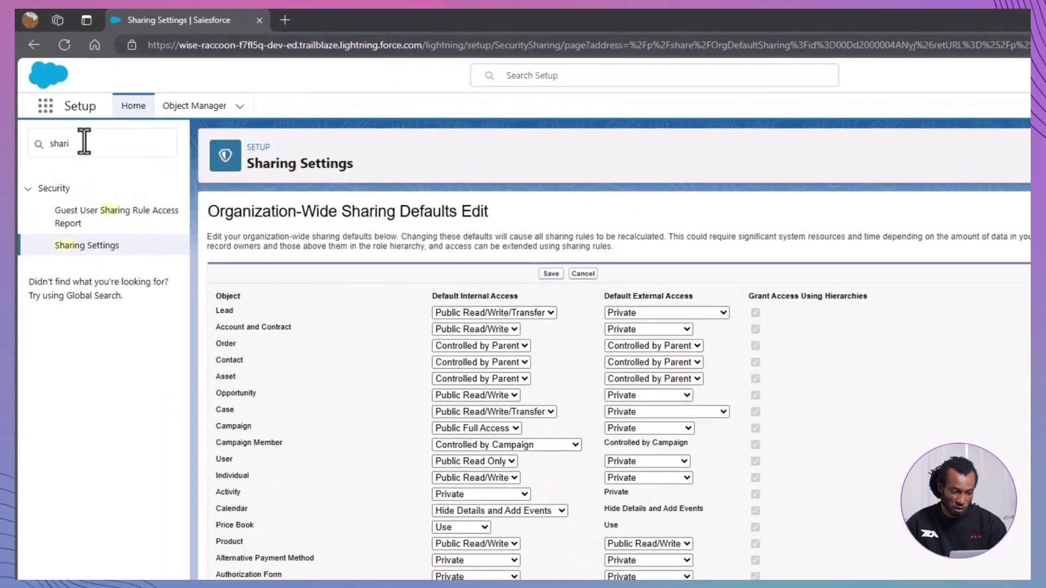
Open the Roles page and view the role hierarchy with CEO at the top
text(roles)
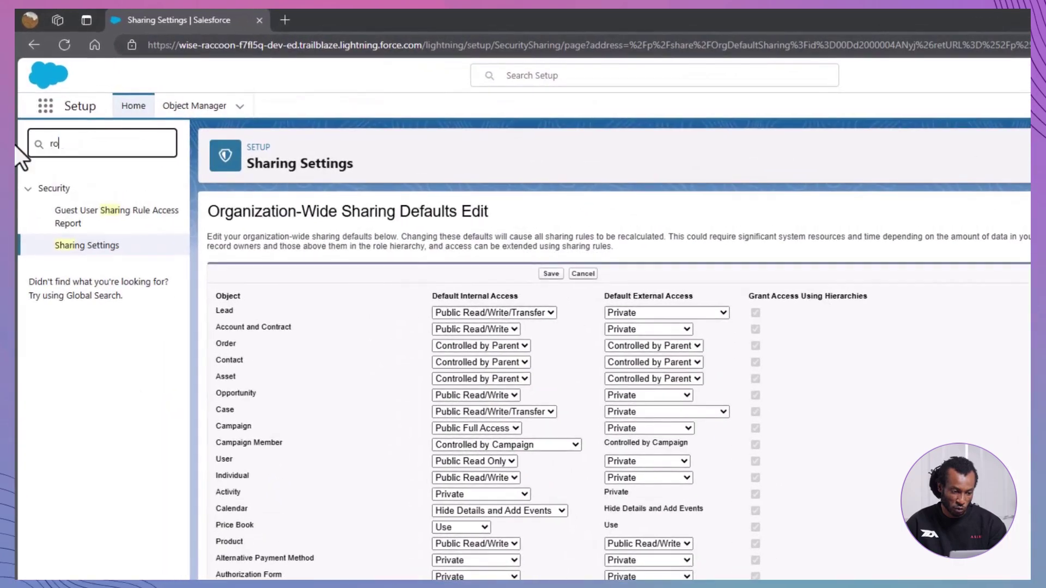
click(67, 210)
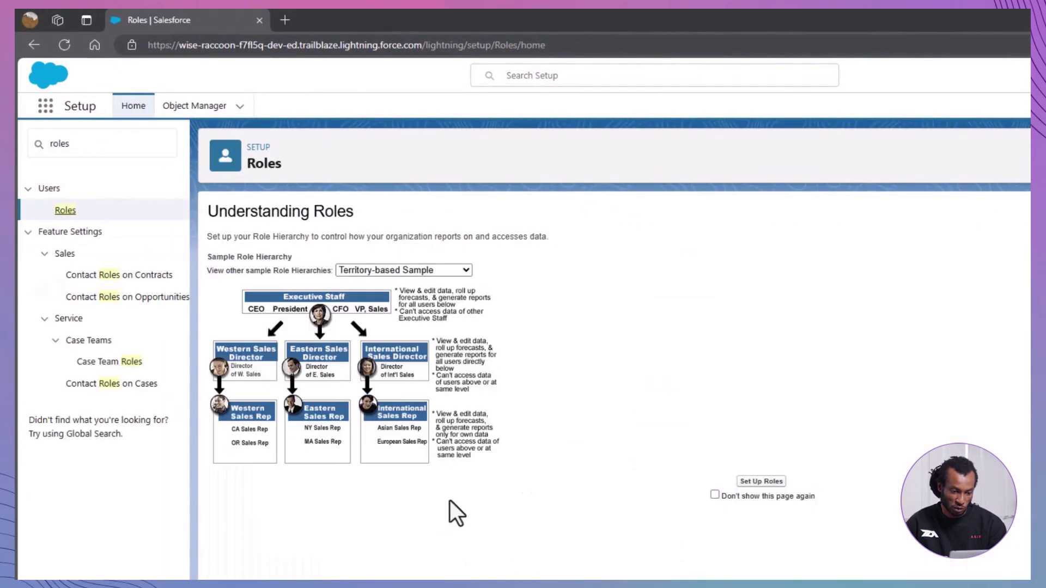
click(763, 483)
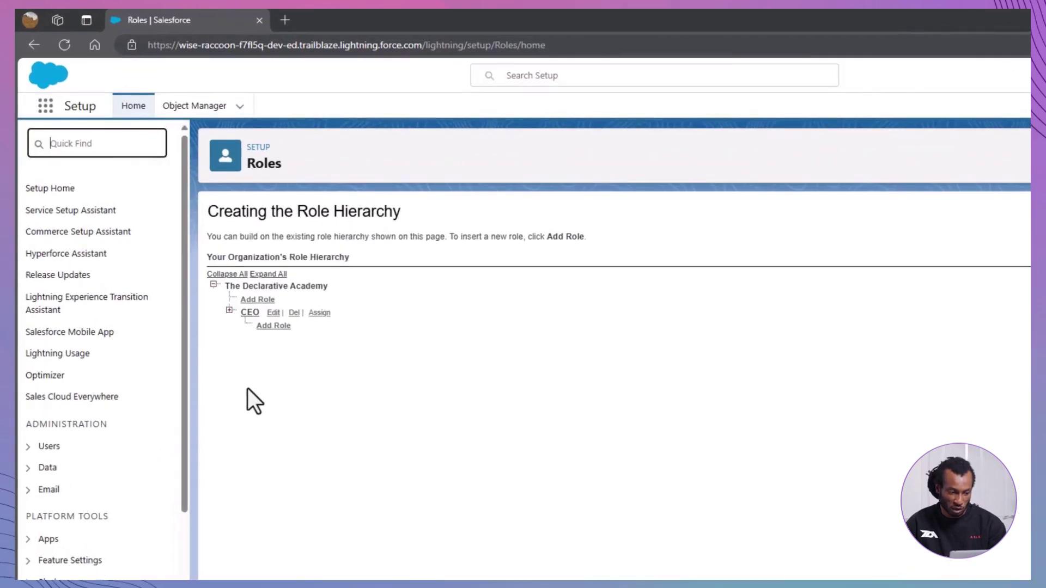
Edit the org-wide defaults again and review Lead's external access options, leaving it Private
click(103, 144)
text(sharing)
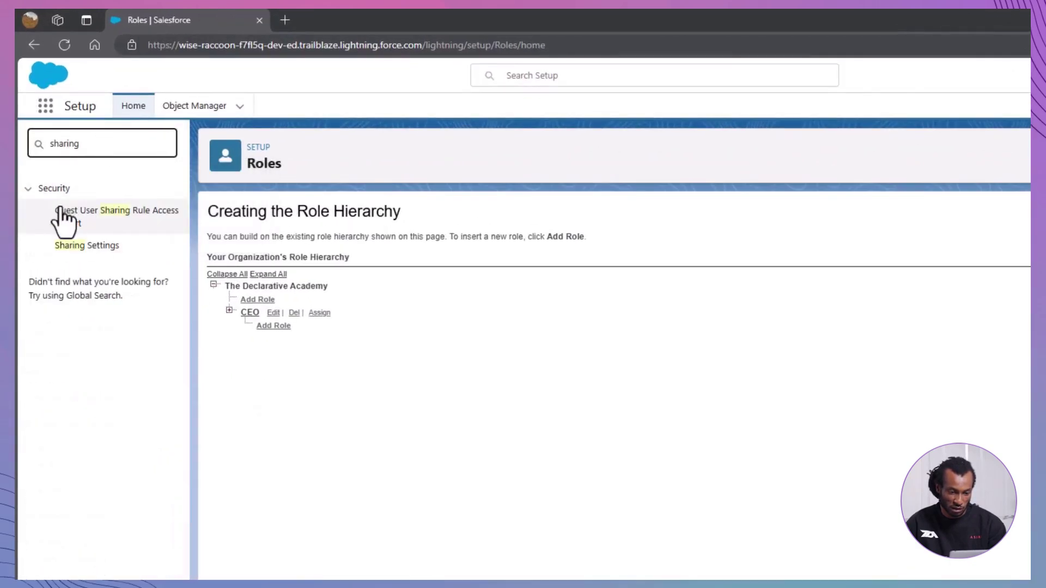
click(87, 245)
click(557, 333)
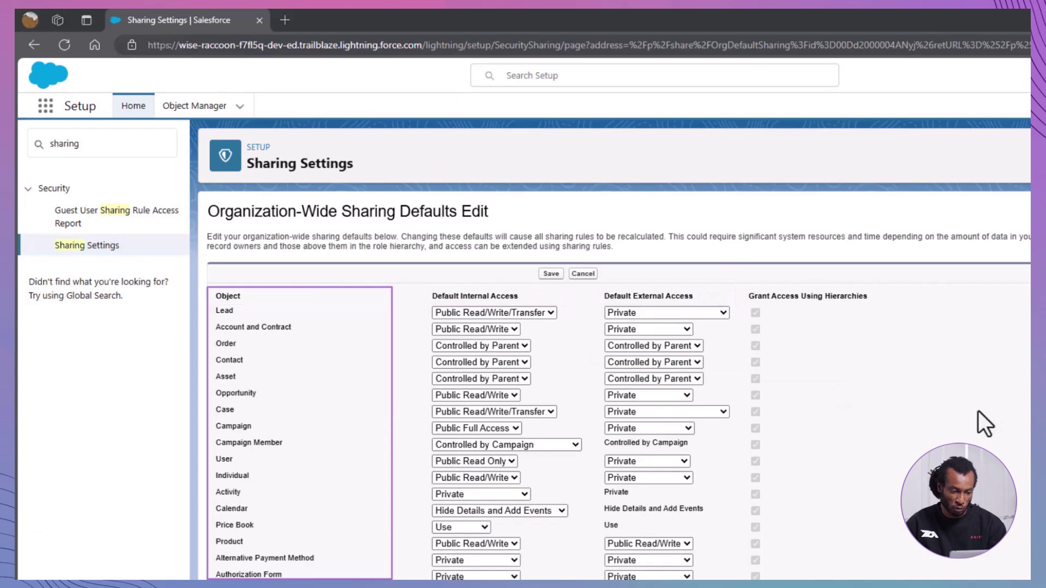
click(725, 312)
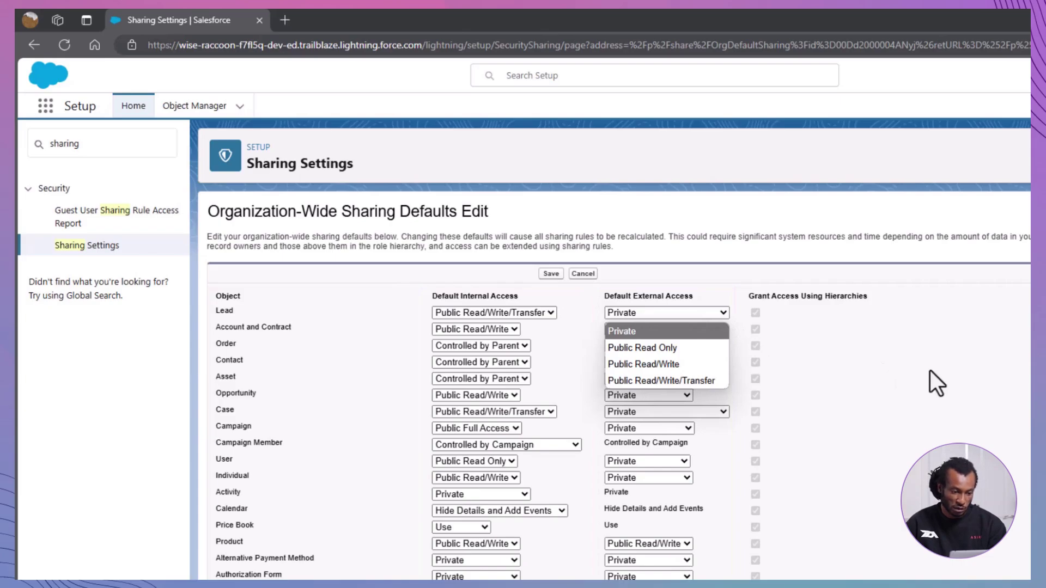
key(Down)
key(Down)
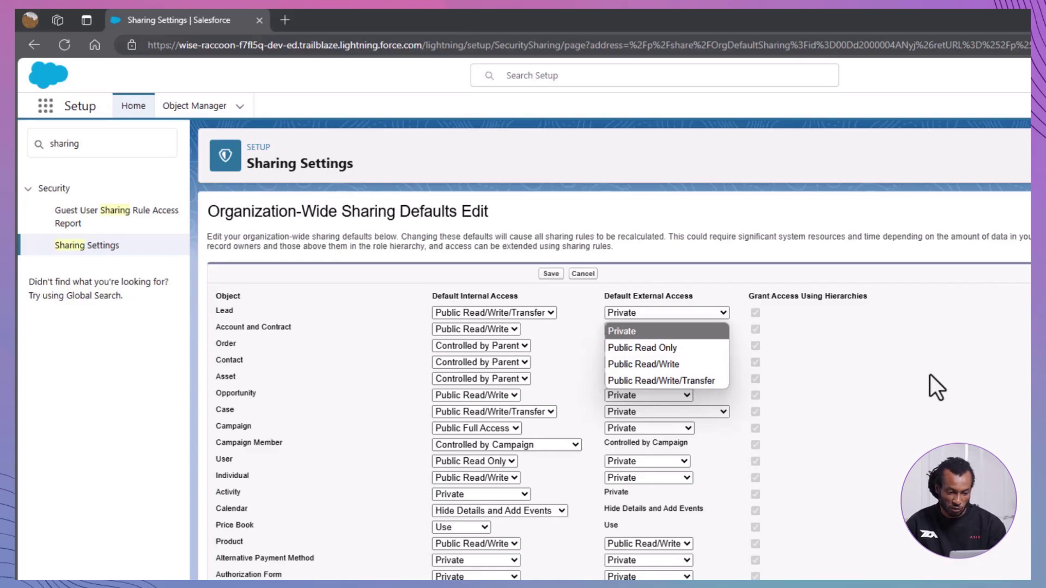
key(Escape)
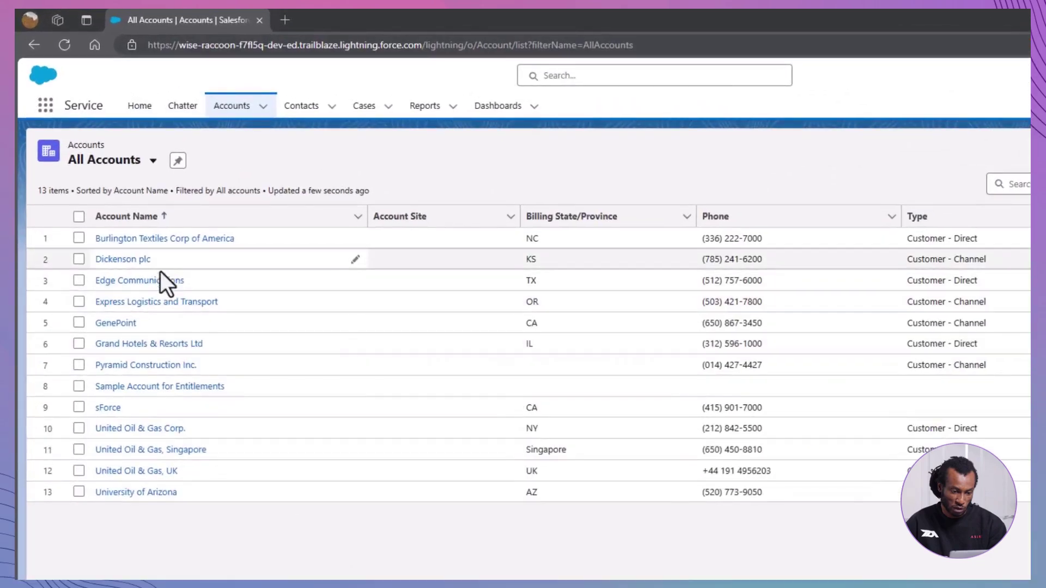
Open the sharing settings of the Edge Communications account
click(160, 272)
click(985, 147)
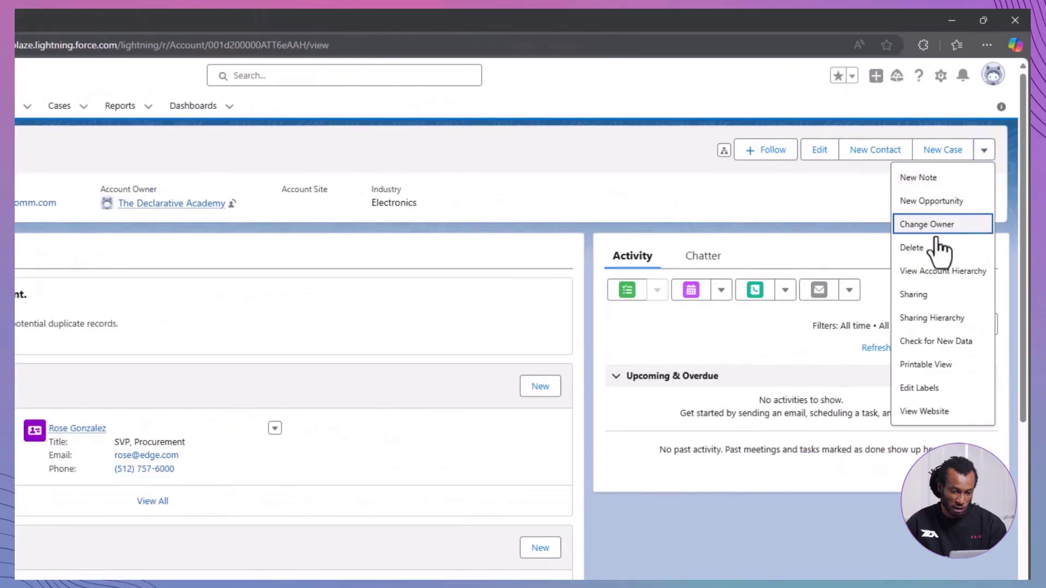
click(928, 224)
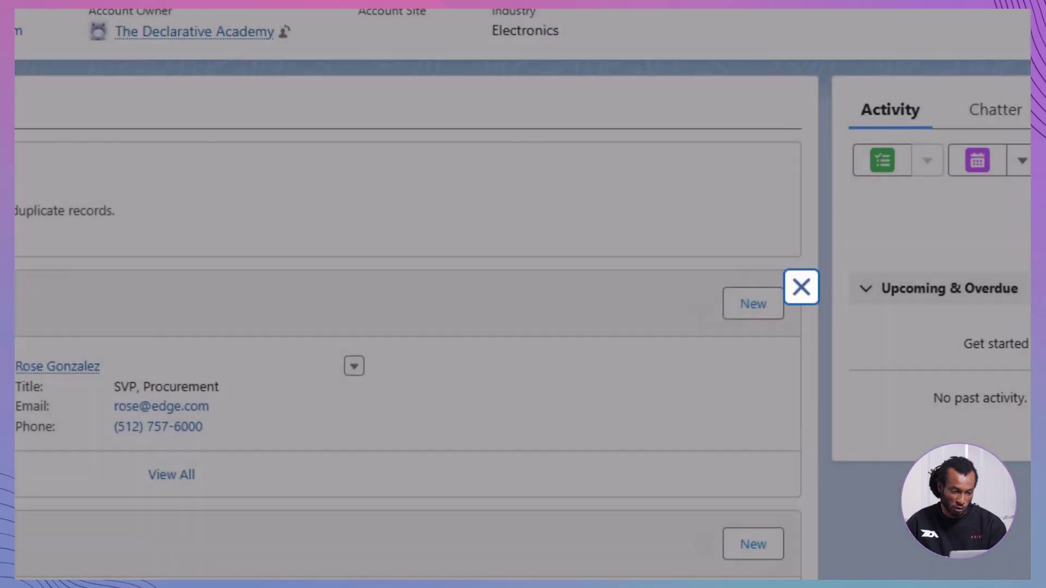
Share the account with the playground's user, giving Read/Write account access
click(219, 260)
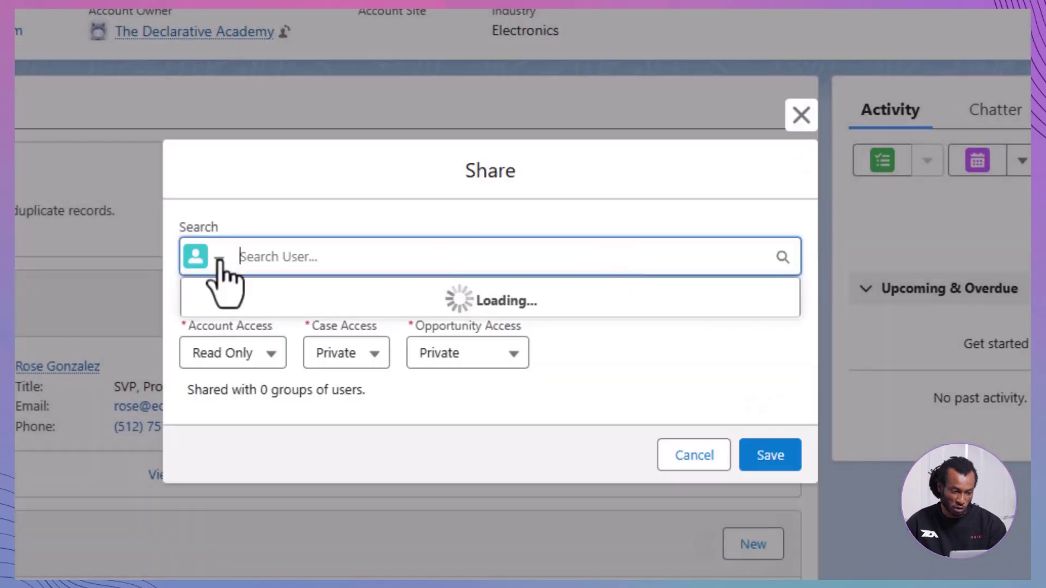
click(266, 274)
text(dec)
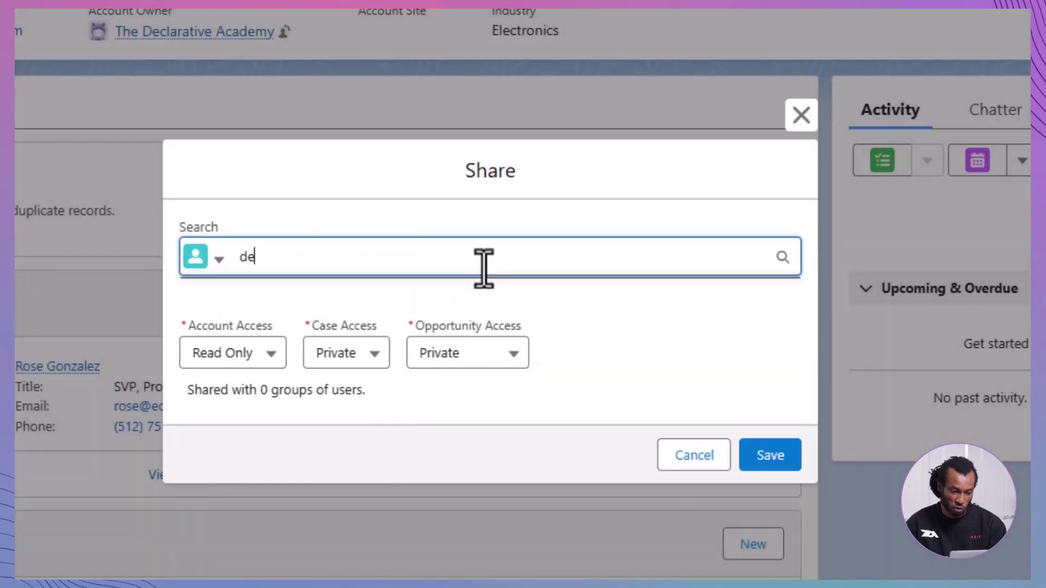
click(438, 300)
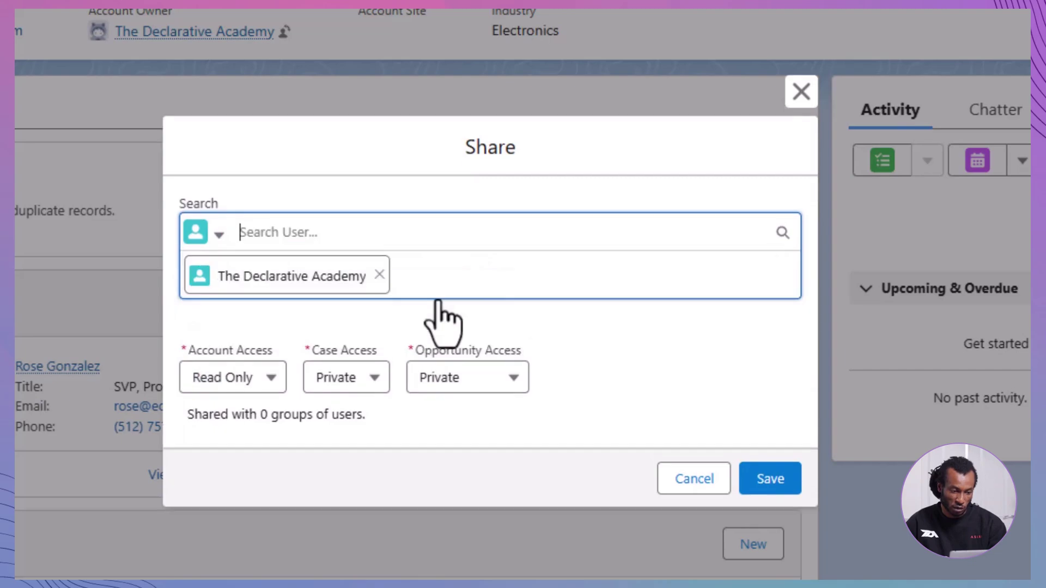
click(649, 367)
click(269, 365)
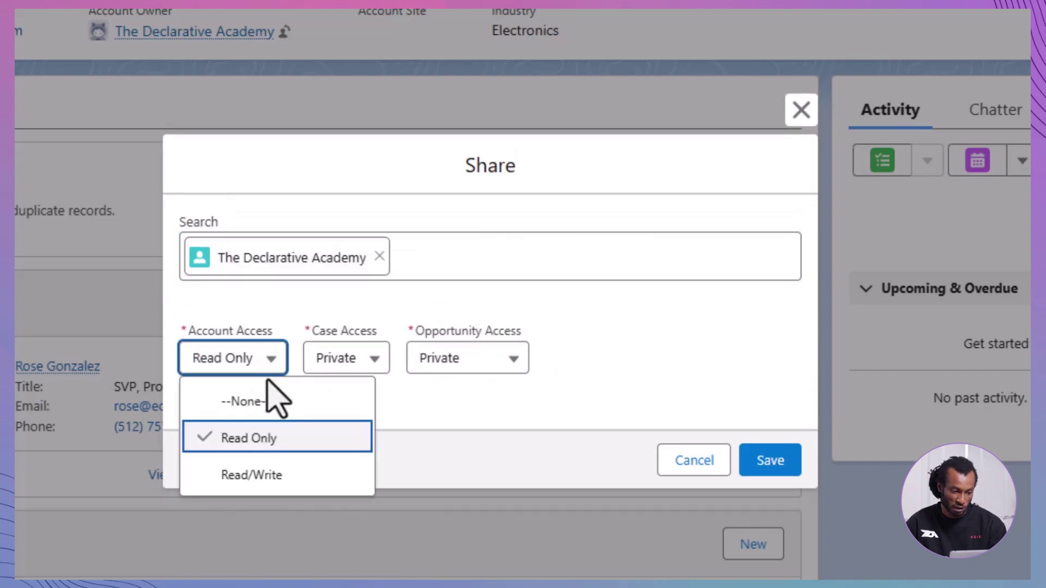
click(269, 474)
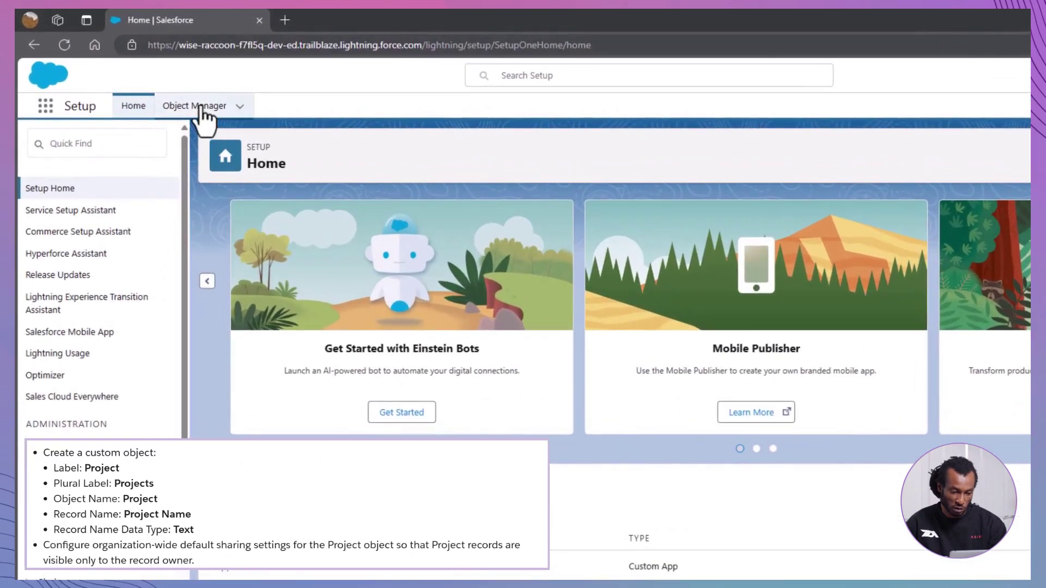
Create custom object 'Project', plural 'Projects', keeping the default 'Project Name' text record name
click(202, 112)
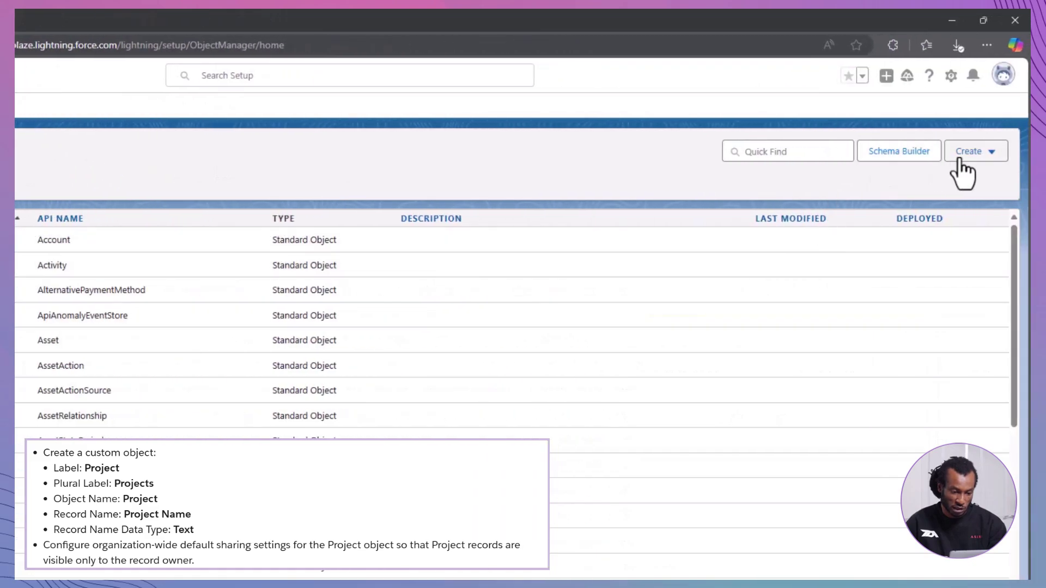
click(961, 163)
click(948, 189)
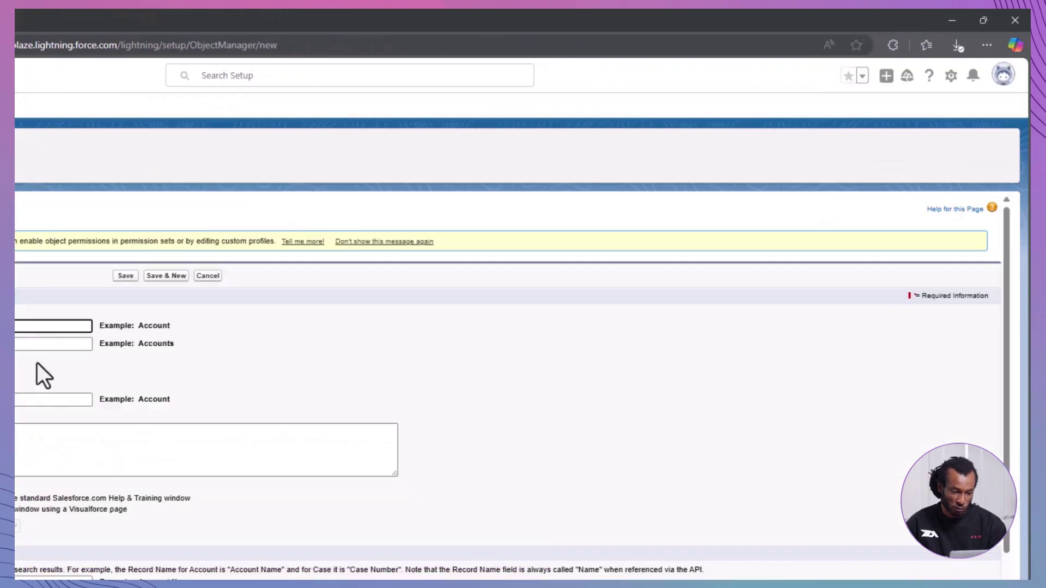
text(Project)
click(593, 269)
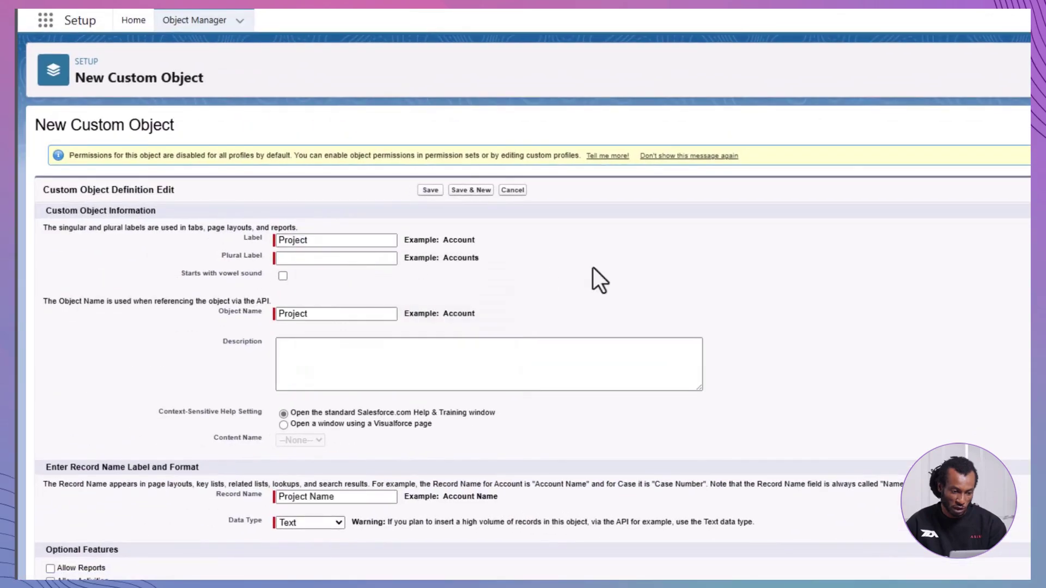
click(321, 259)
text(Projects)
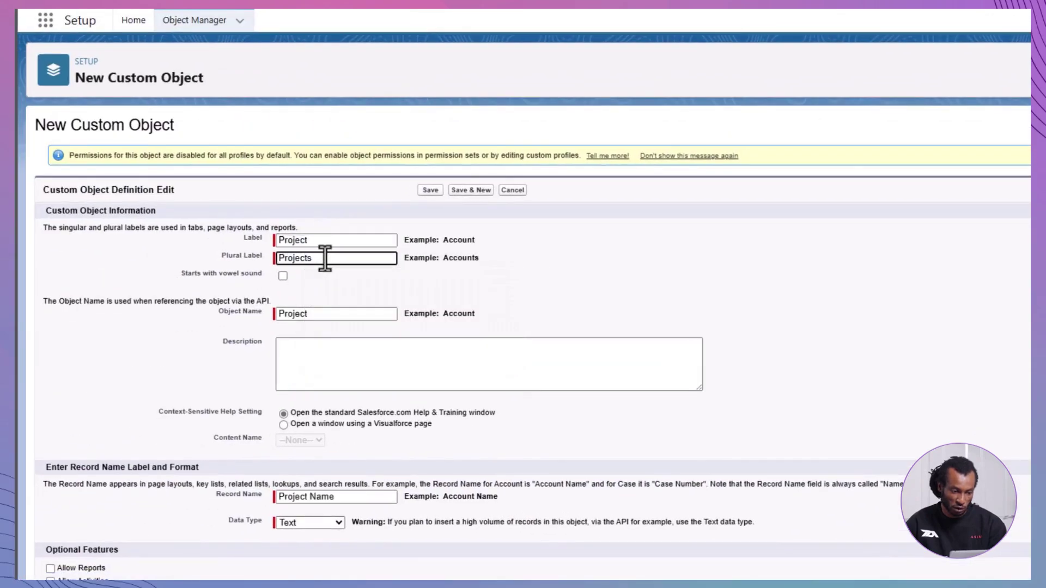
click(586, 257)
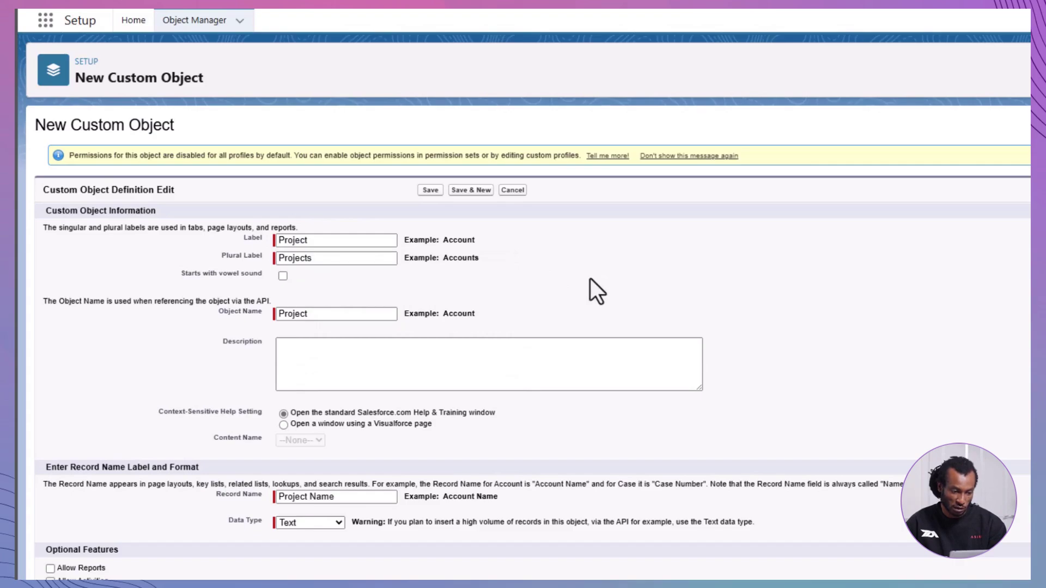
click(430, 191)
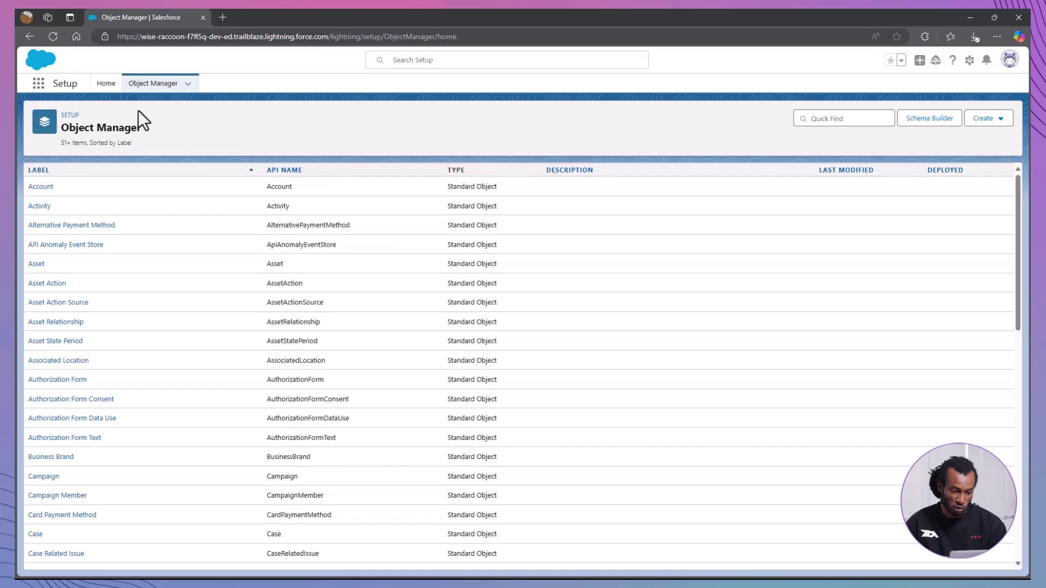
Open the Organization-Wide Defaults in Sharing Settings for editing
click(116, 99)
click(88, 126)
text(shari)
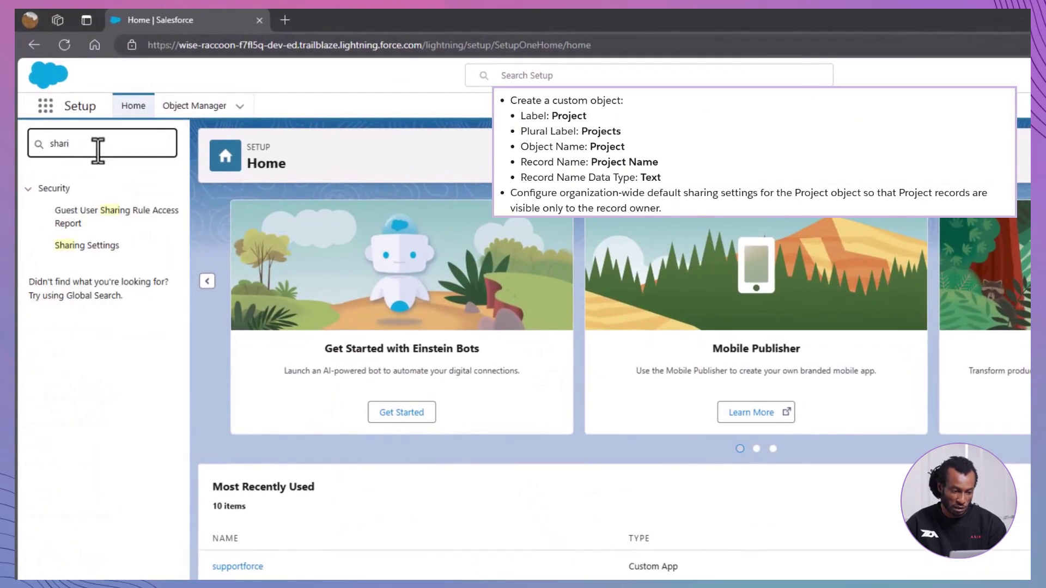
click(87, 245)
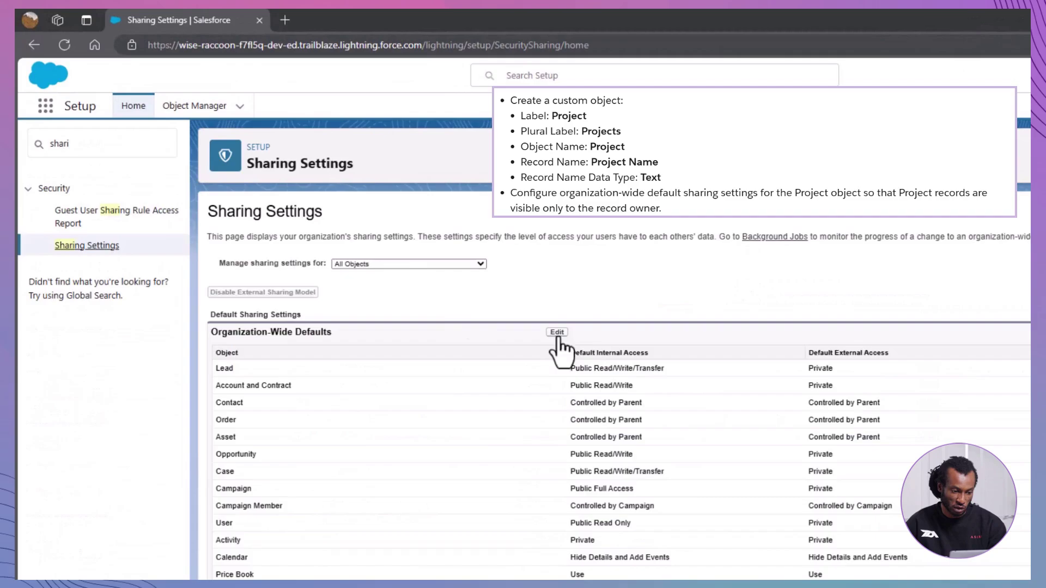
click(557, 334)
Set the Project object's default internal access to Private
scroll(503, 401, down, 10)
scroll(357, 303, down, 5)
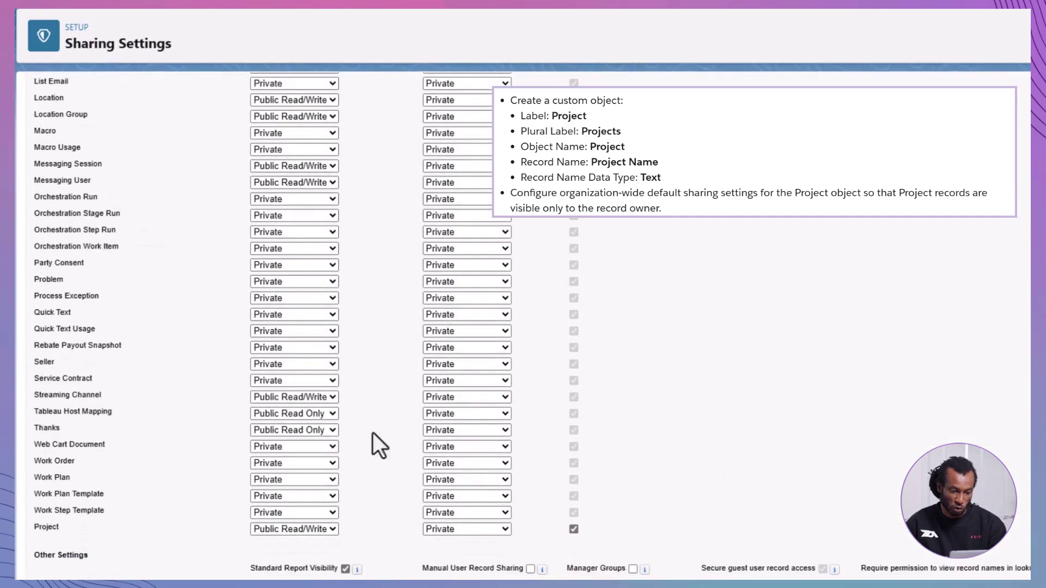
click(325, 529)
click(327, 548)
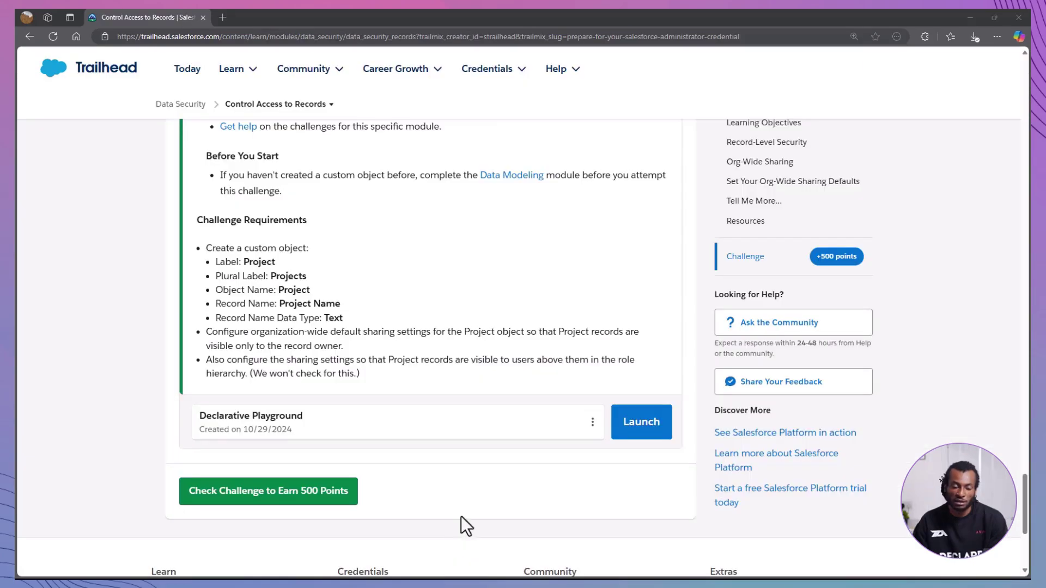
Submit the Control Access to Records challenge for its 500-point check
click(356, 496)
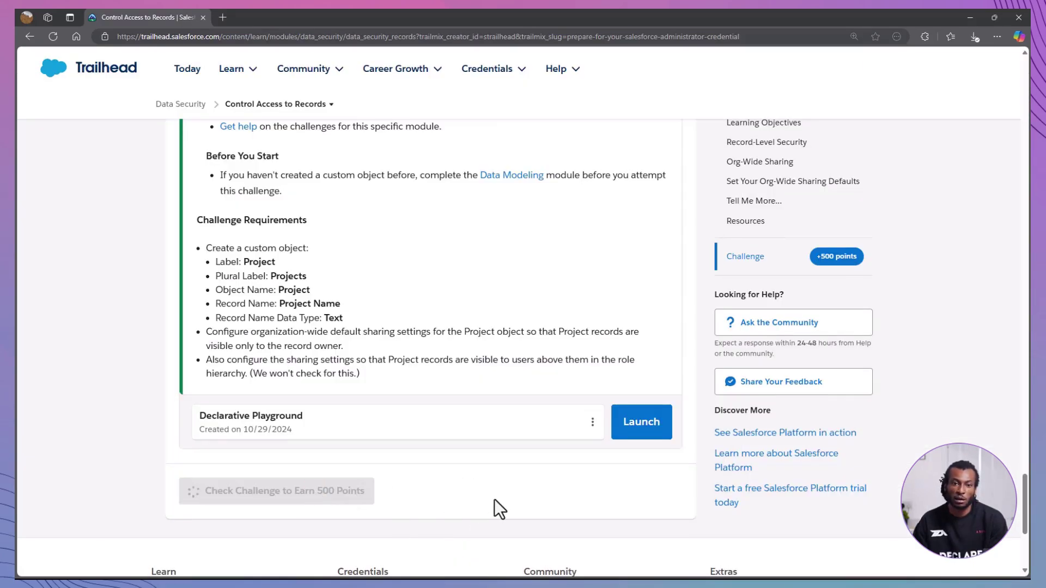